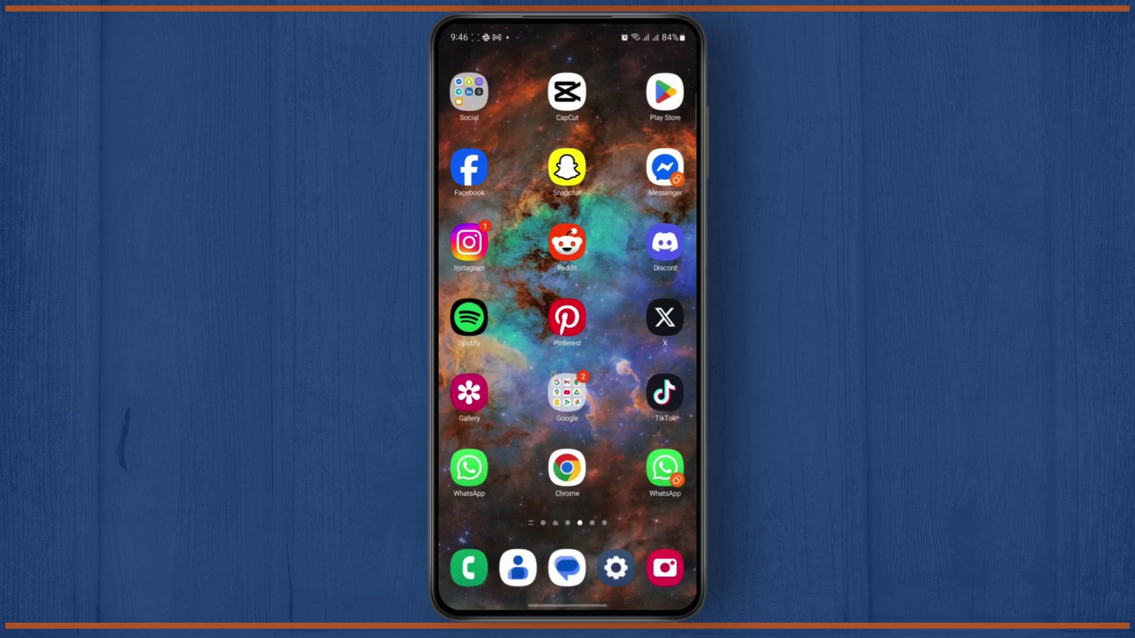
Step: Launch Discord, enter the HTs server, and bring up its server options and settings
left_click(666, 243)
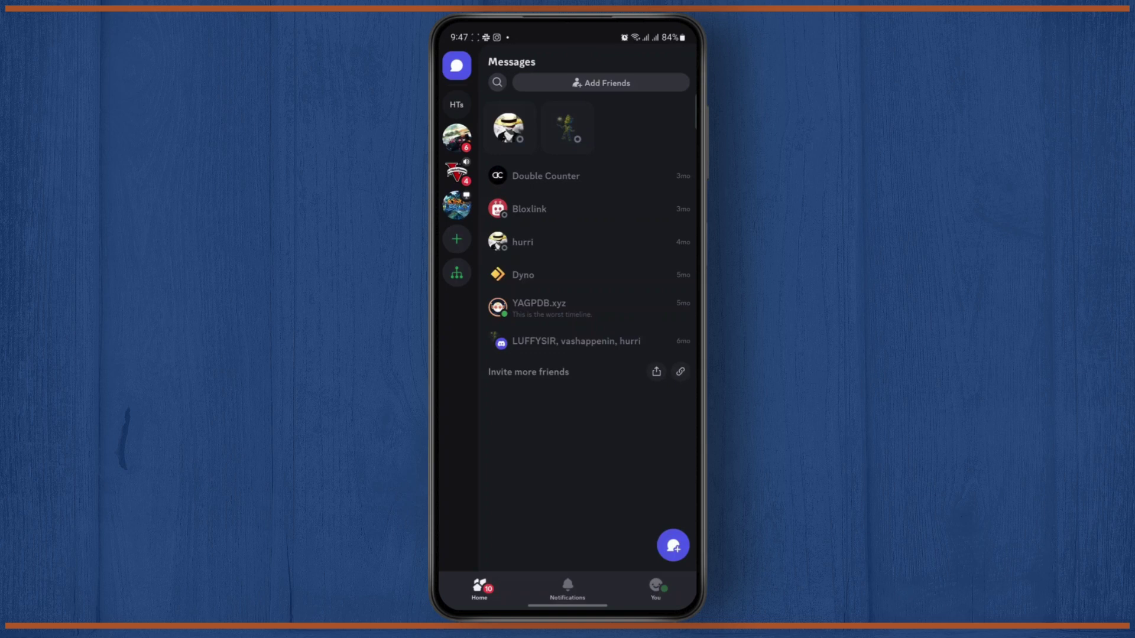
left_click(457, 104)
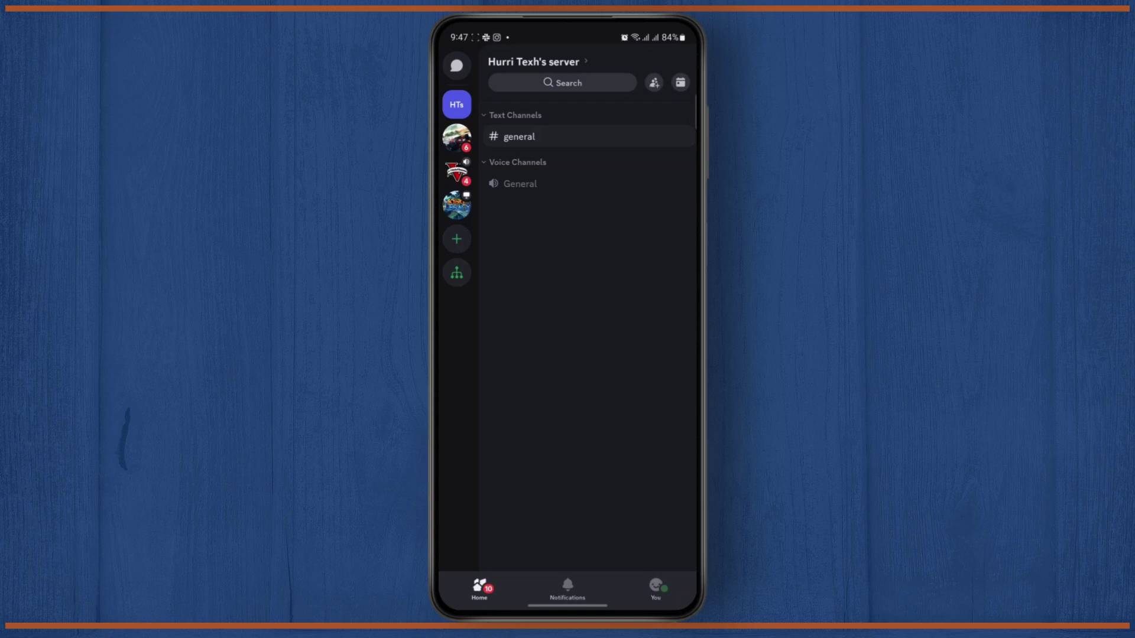
left_click(562, 83)
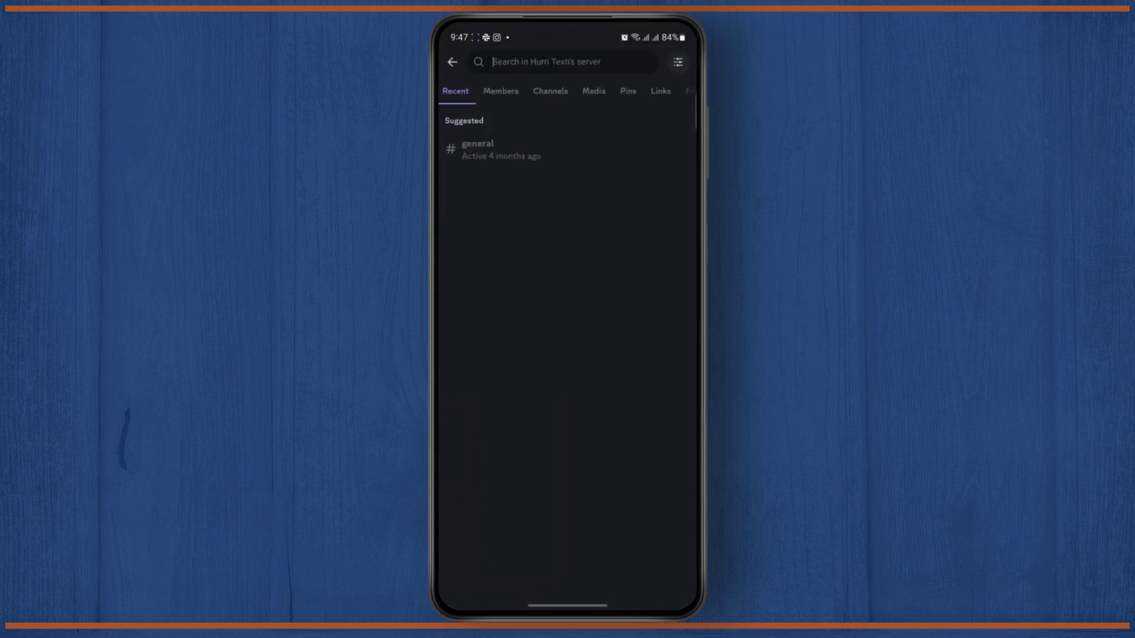
mouse_move(693, 257)
left_mouse_down()
mouse_move(676, 256)
mouse_move(676, 243)
left_mouse_up()
left_click(569, 61)
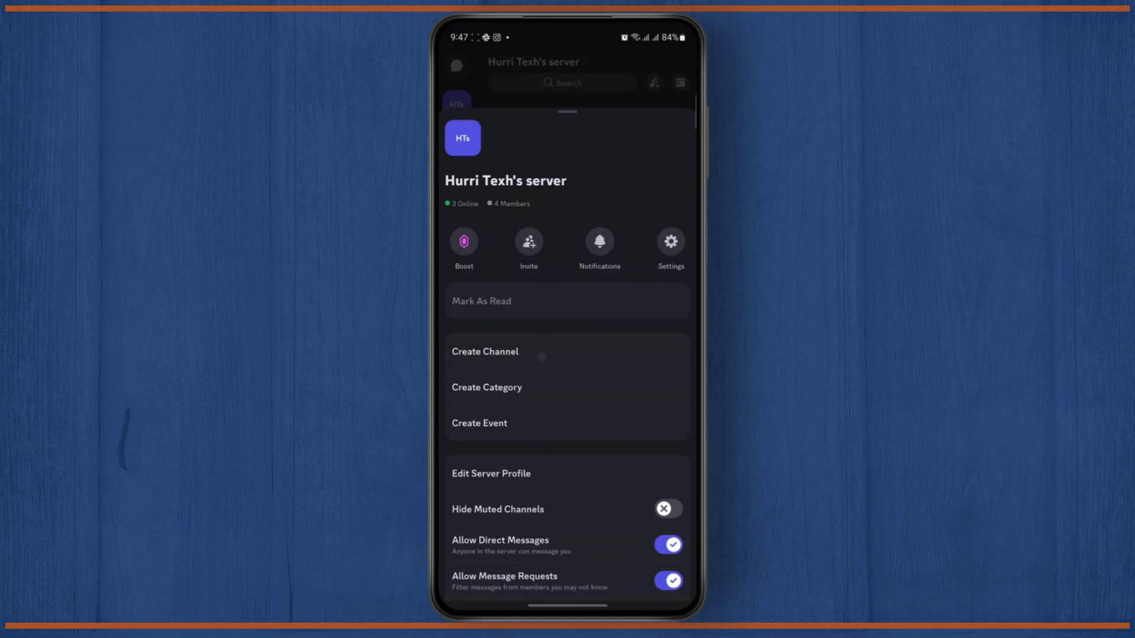
left_click(671, 241)
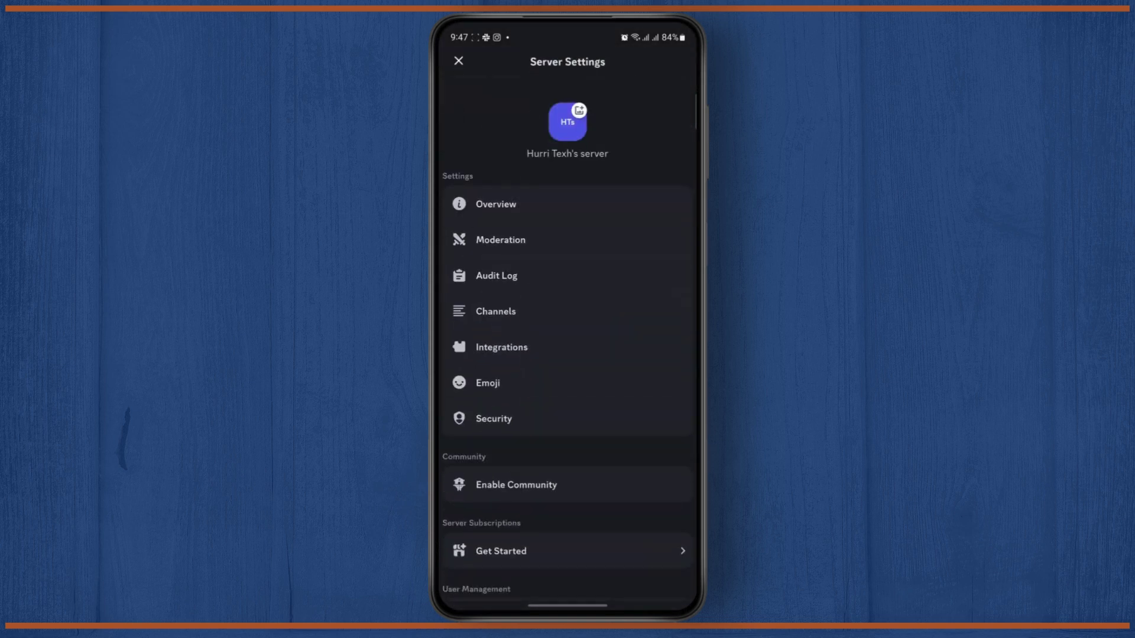
scroll(645, 225, "down", 2)
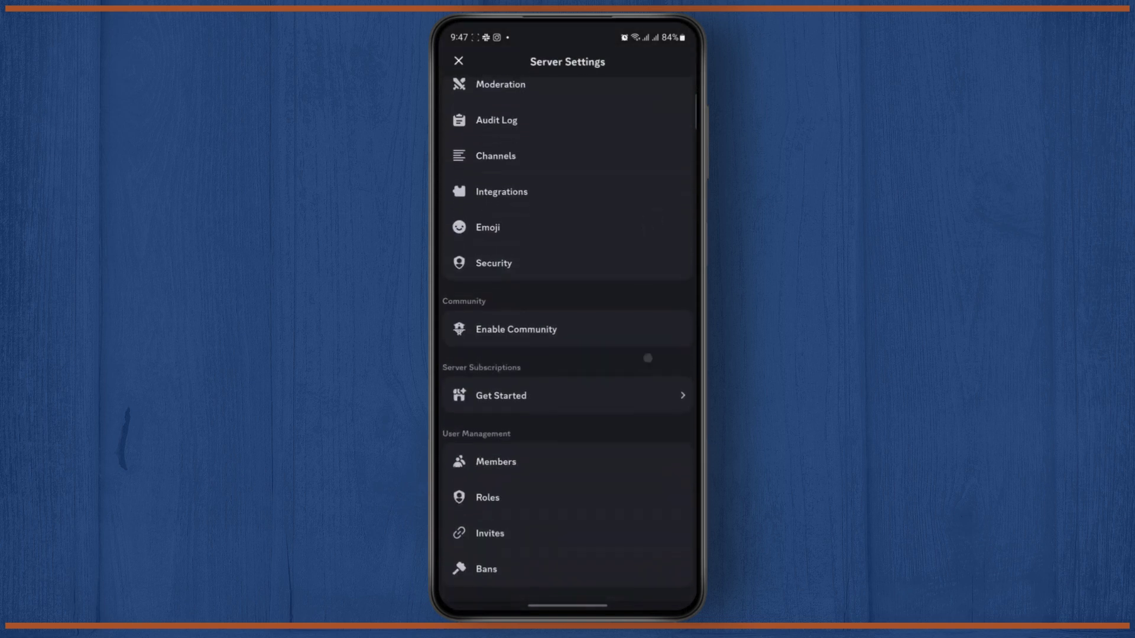
scroll(636, 292, "up", 2)
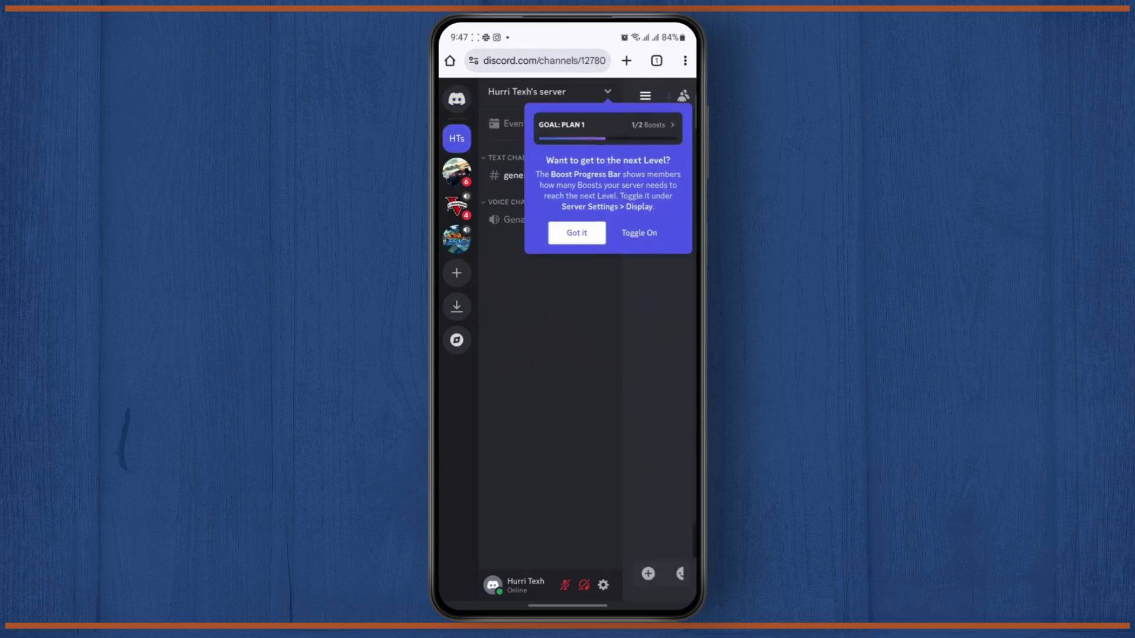
Step: Dismiss the boost tip and choose Server Settings from the Hurri Texh server dropdown
left_click(608, 91)
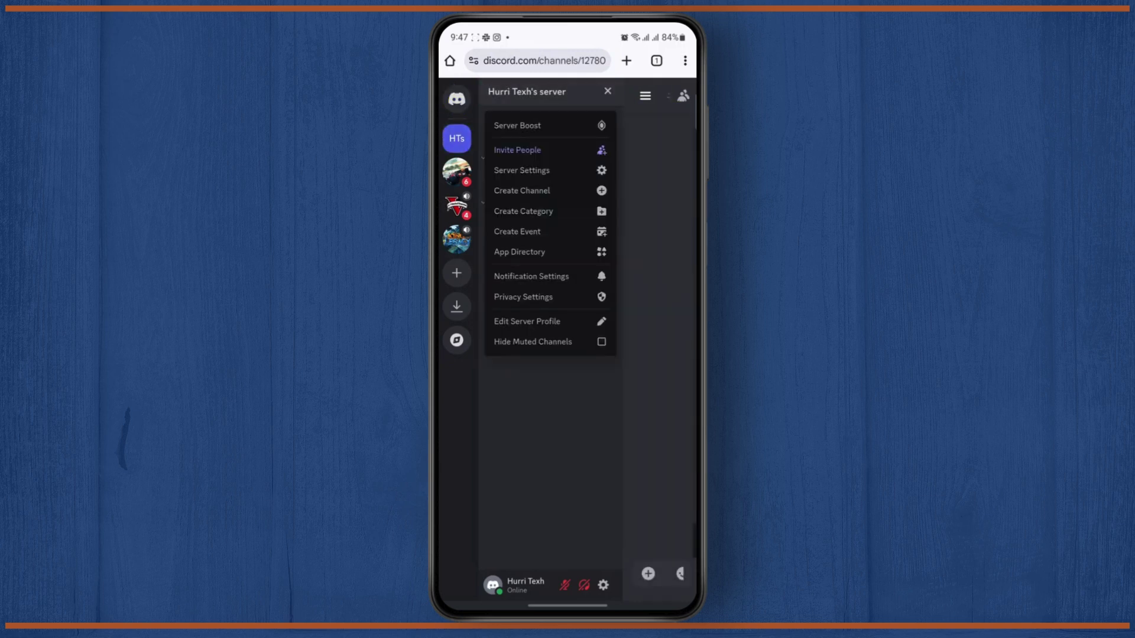
left_click(521, 170)
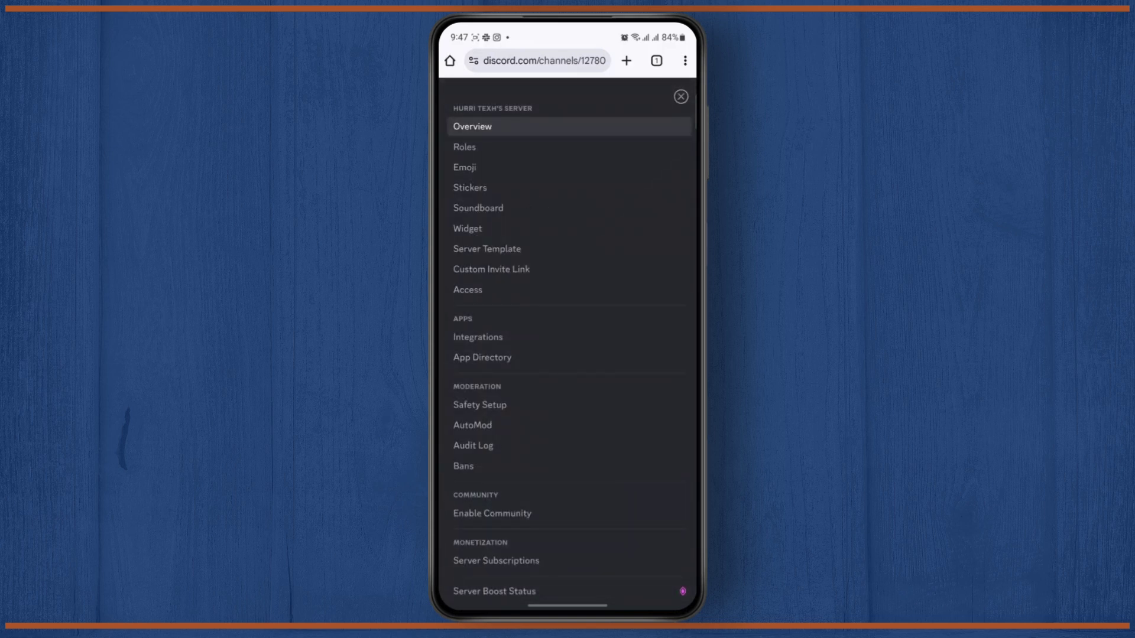
left_click(529, 208)
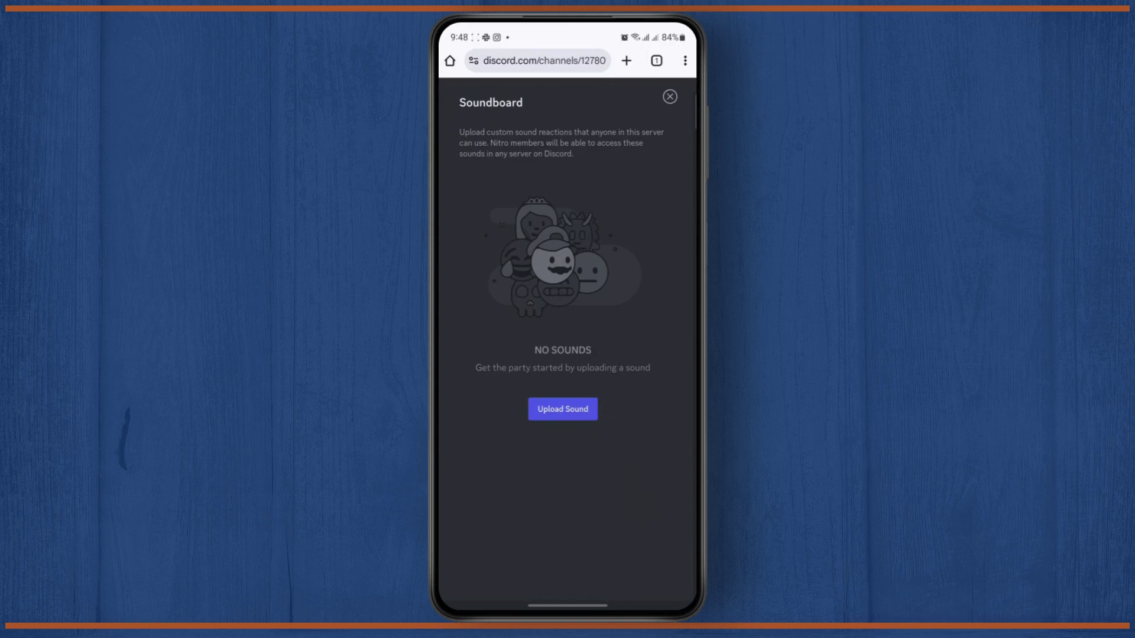
Step: Start an Upload Sound form on the empty Soundboard page
left_click(576, 409)
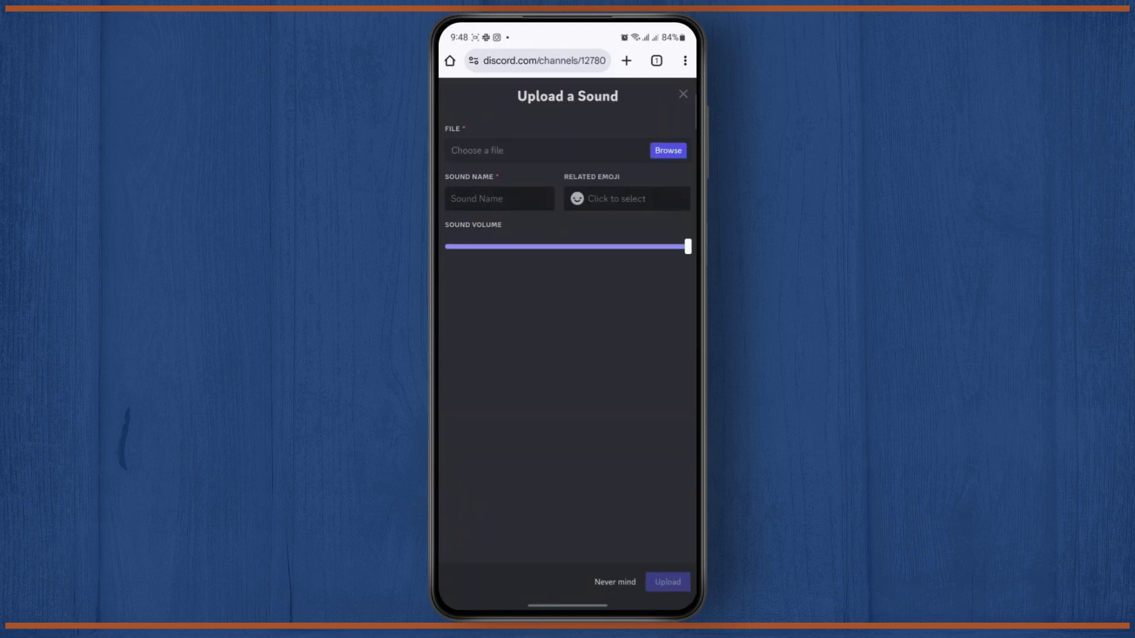